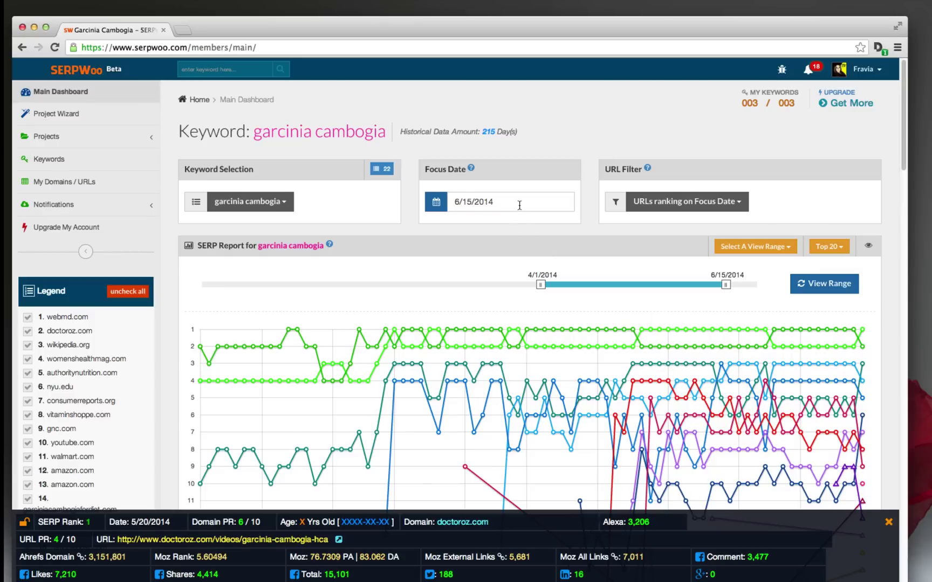
- Open the Focus Date calendar on the garcinia cambogia dashboard
{"action": "left_click", "coordinate": [519, 206]}
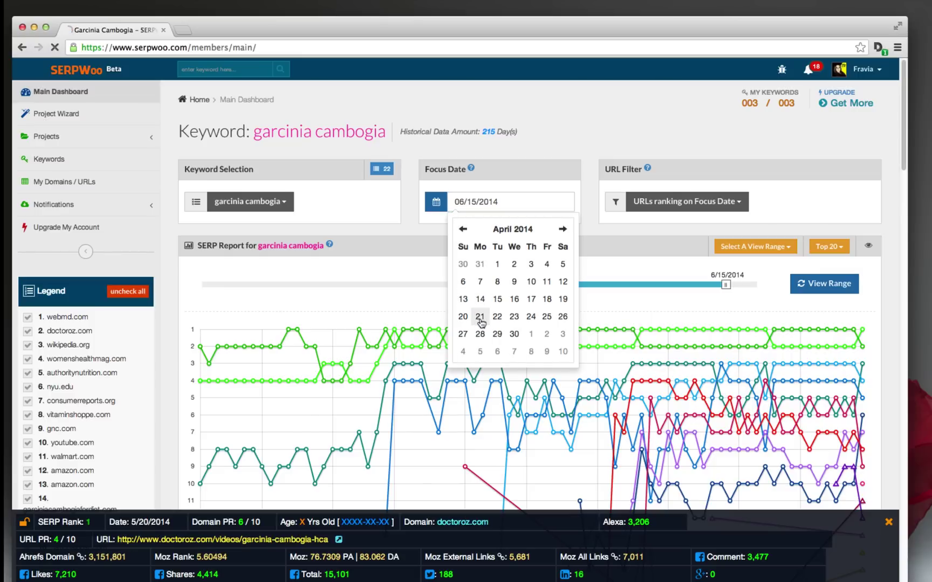
- Pick 21 in the April 2014 calendar as the report's focus date
{"action": "left_click", "coordinate": [479, 318]}
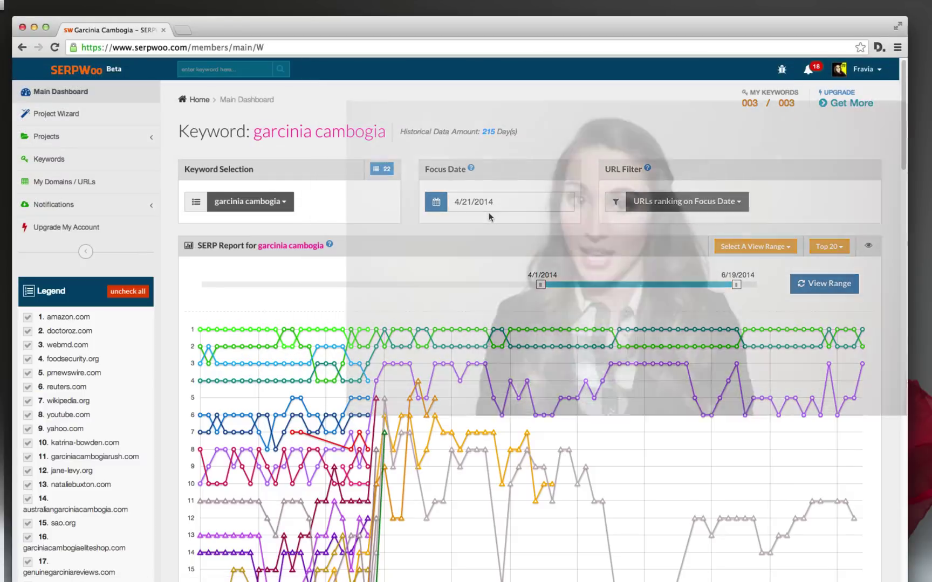
{"action": "scroll", "coordinate": [433, 255], "scroll_direction": "down", "scroll_amount": 2}
{"action": "scroll", "coordinate": [434, 255], "scroll_direction": "down", "scroll_amount": 2}
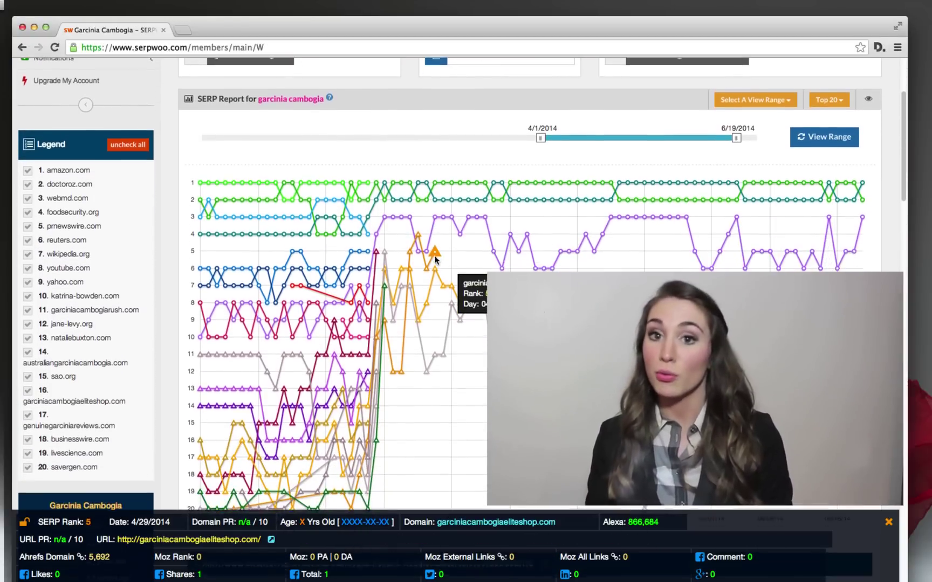
{"action": "scroll", "coordinate": [434, 255], "scroll_direction": "down", "scroll_amount": 1}
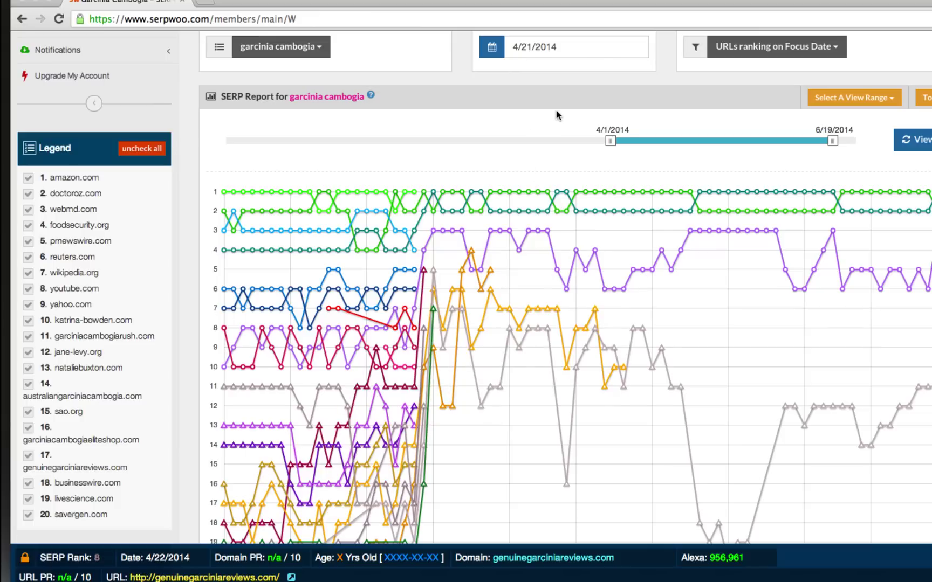
- Set the URL Filter to 'All URLs within the View Range' and collapse the sidebar
{"action": "left_click", "coordinate": [743, 51]}
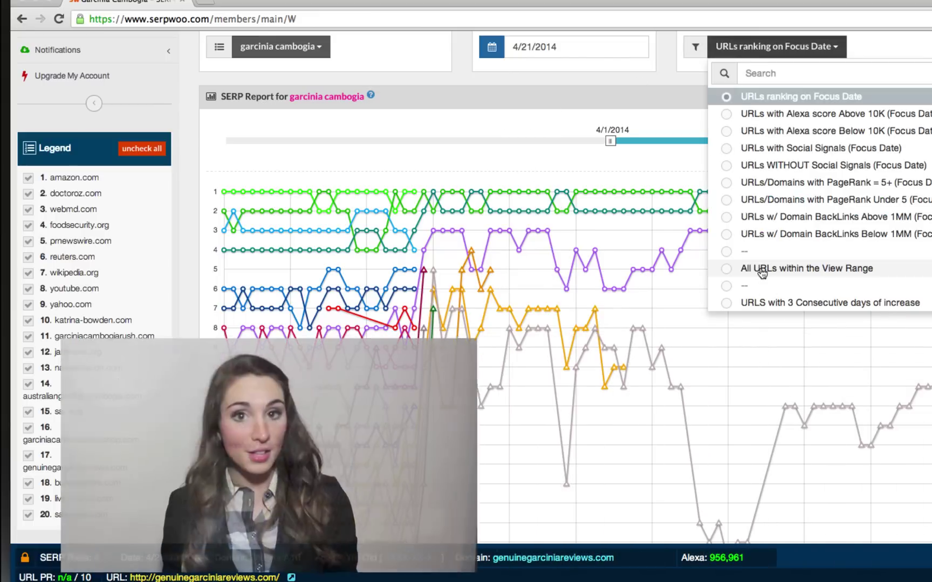
{"action": "left_click", "coordinate": [759, 267]}
{"action": "scroll", "coordinate": [575, 333], "scroll_direction": "down", "scroll_amount": 2}
{"action": "scroll", "coordinate": [703, 478], "scroll_direction": "down", "scroll_amount": 2}
{"action": "scroll", "coordinate": [706, 444], "scroll_direction": "down", "scroll_amount": 1}
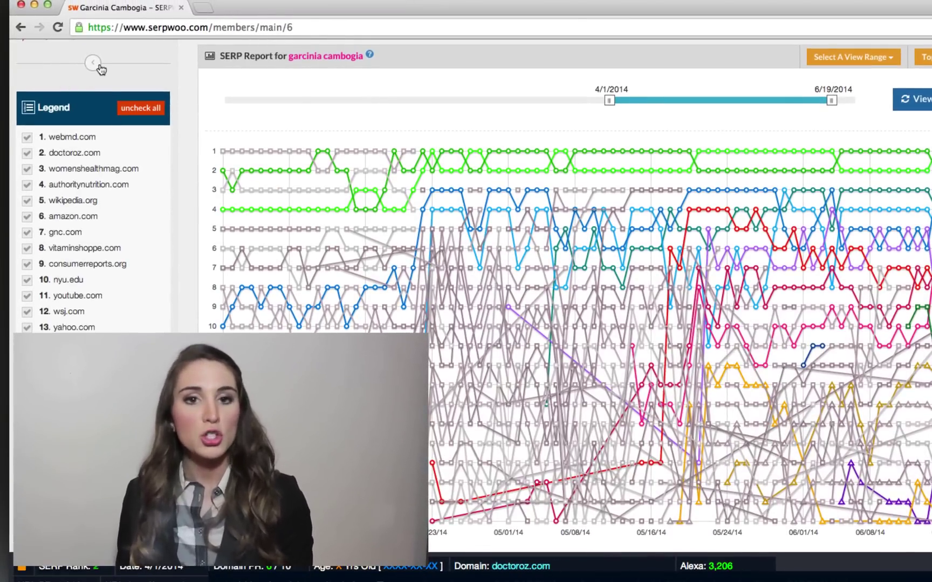
{"action": "left_click", "coordinate": [93, 63]}
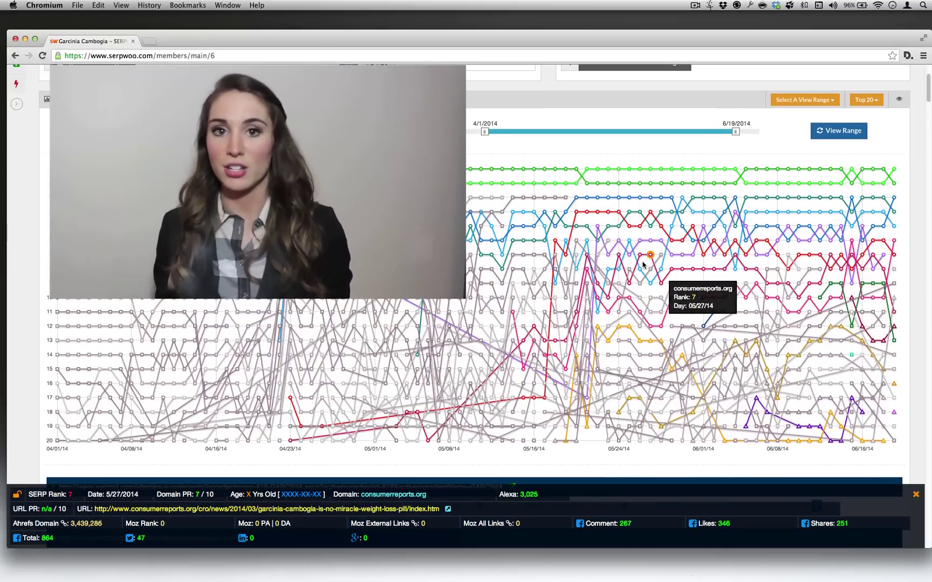
{"action": "scroll", "coordinate": [641, 265], "scroll_direction": "up", "scroll_amount": 2}
- Reset the URL Filter to 'URLs ranking on Focus Date' and reopen the Focus Date calendar
{"action": "left_click", "coordinate": [632, 111]}
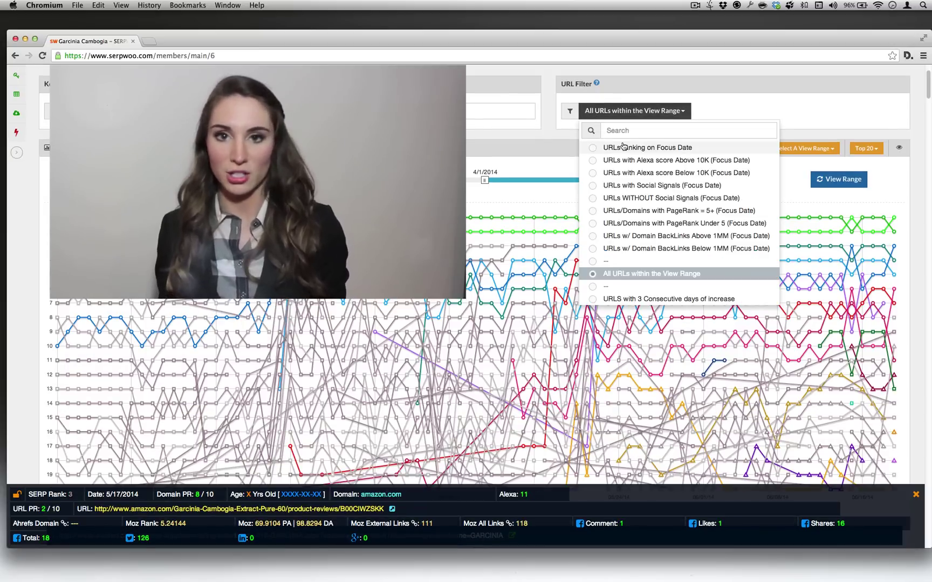
{"action": "left_click", "coordinate": [624, 145]}
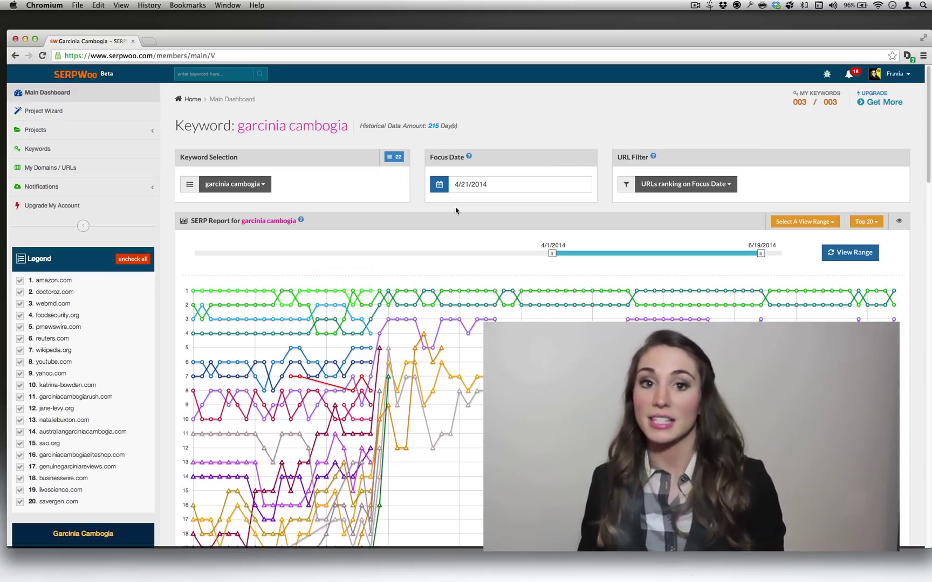
{"action": "scroll", "coordinate": [103, 431], "scroll_direction": "down", "scroll_amount": 1}
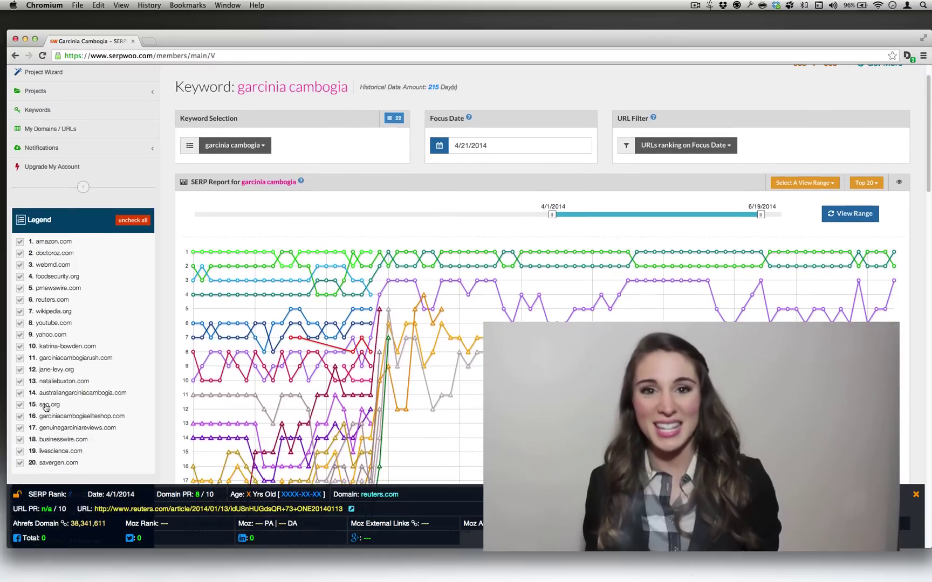
{"action": "left_click", "coordinate": [510, 146]}
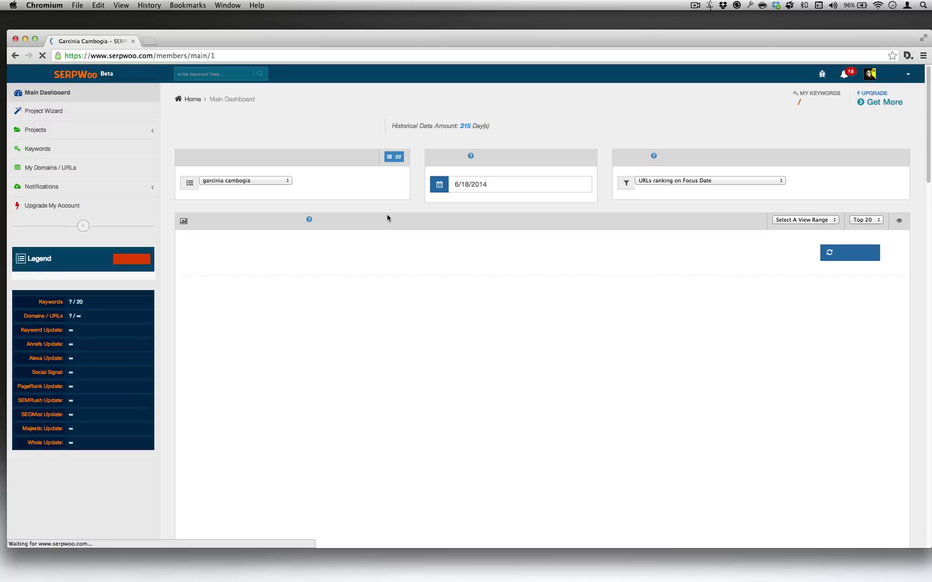
{"action": "scroll", "coordinate": [387, 217], "scroll_direction": "down", "scroll_amount": 3}
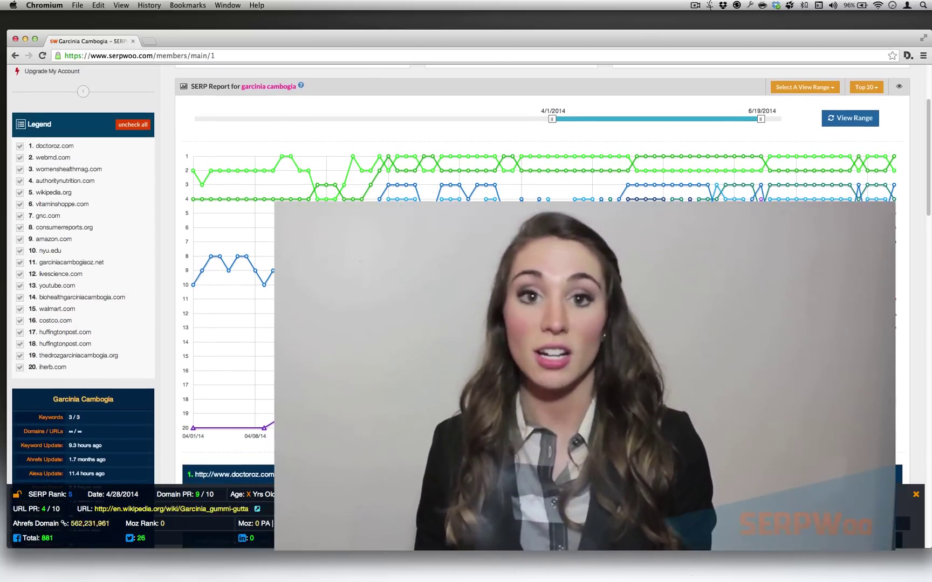
{"action": "scroll", "coordinate": [256, 130], "scroll_direction": "up", "scroll_amount": 2}
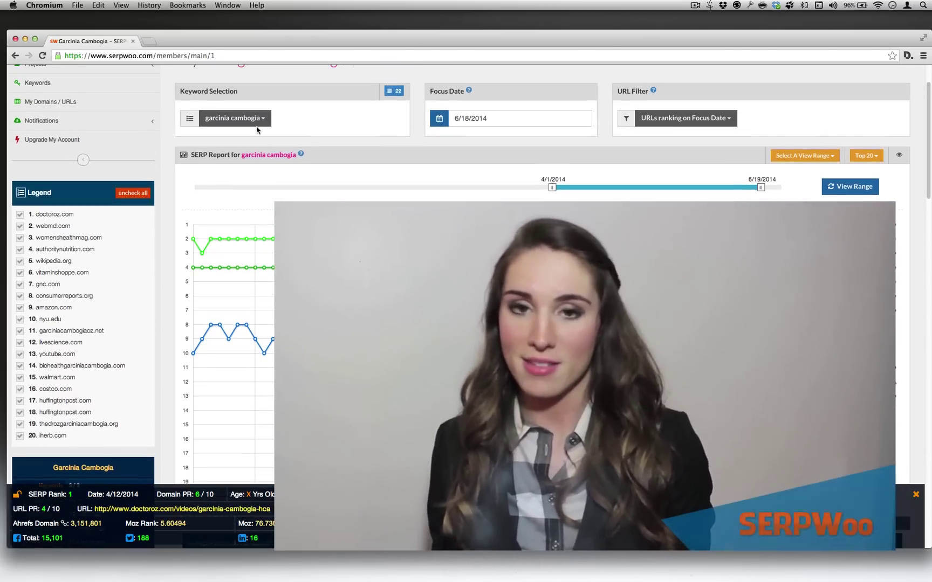
- Open the 'garcinia cambogia' Keyword Selection dropdown
{"action": "left_click", "coordinate": [259, 124]}
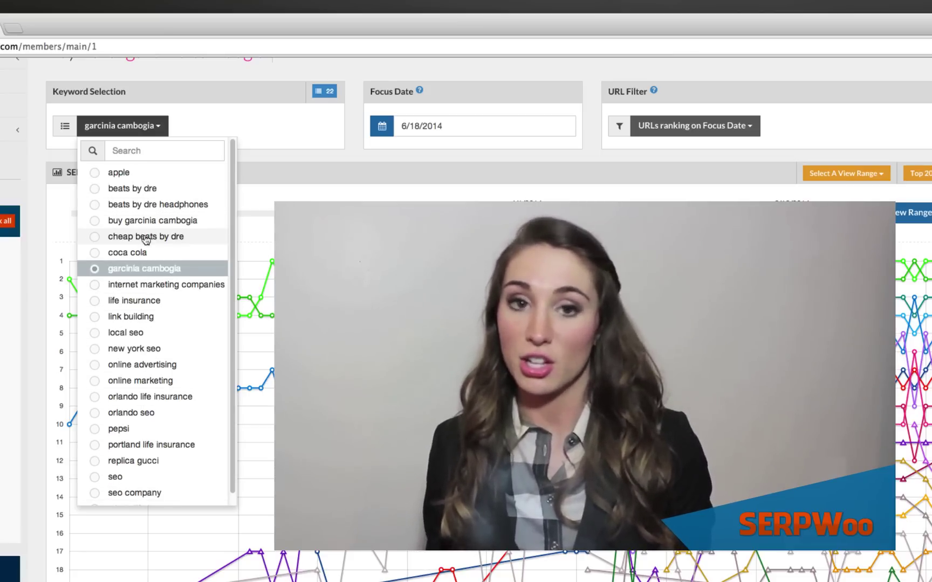
{"action": "scroll", "coordinate": [590, 186], "scroll_direction": "up", "scroll_amount": 3}
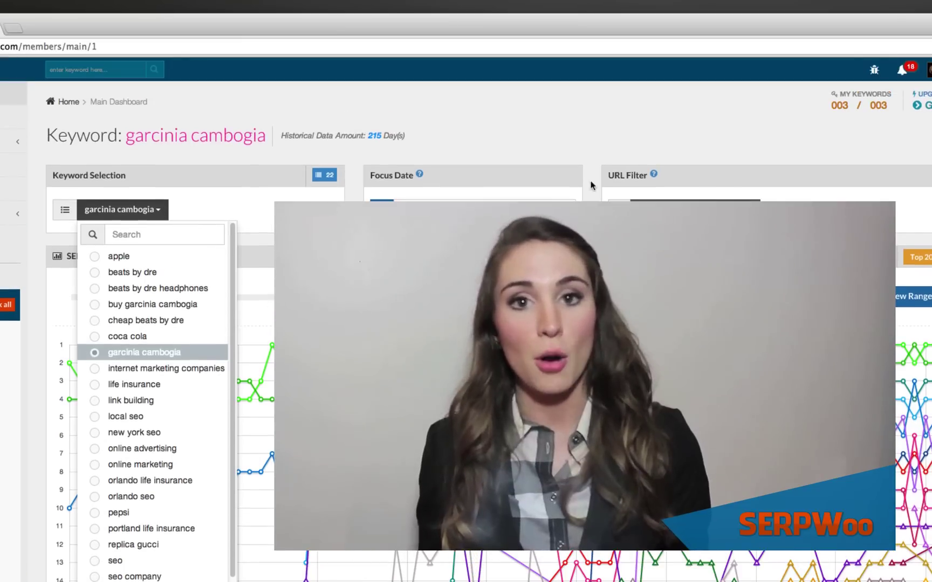
- Close the keyword list with 'garcinia cambogia' kept, then log out from the avatar menu
{"action": "left_click", "coordinate": [144, 352]}
{"action": "left_click", "coordinate": [928, 69]}
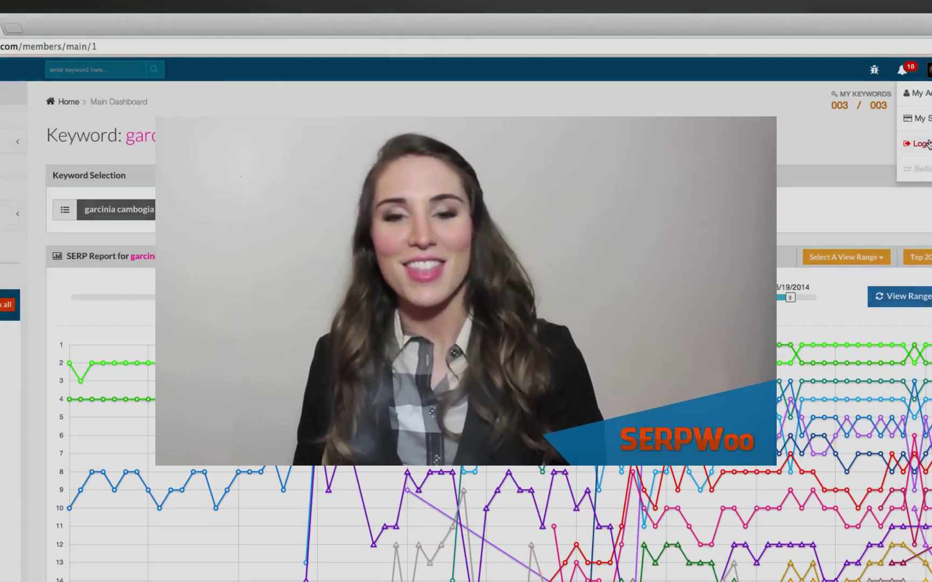
{"action": "left_click", "coordinate": [918, 143]}
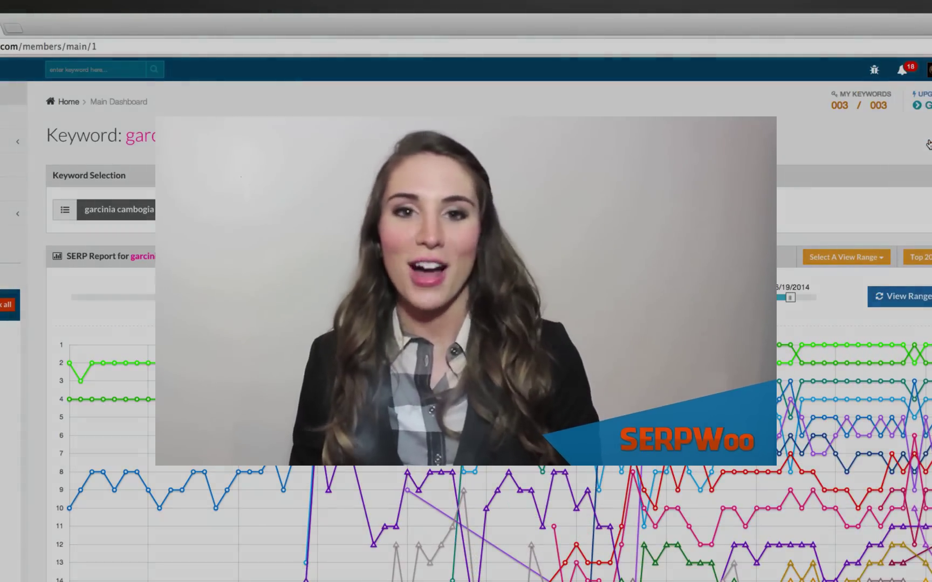